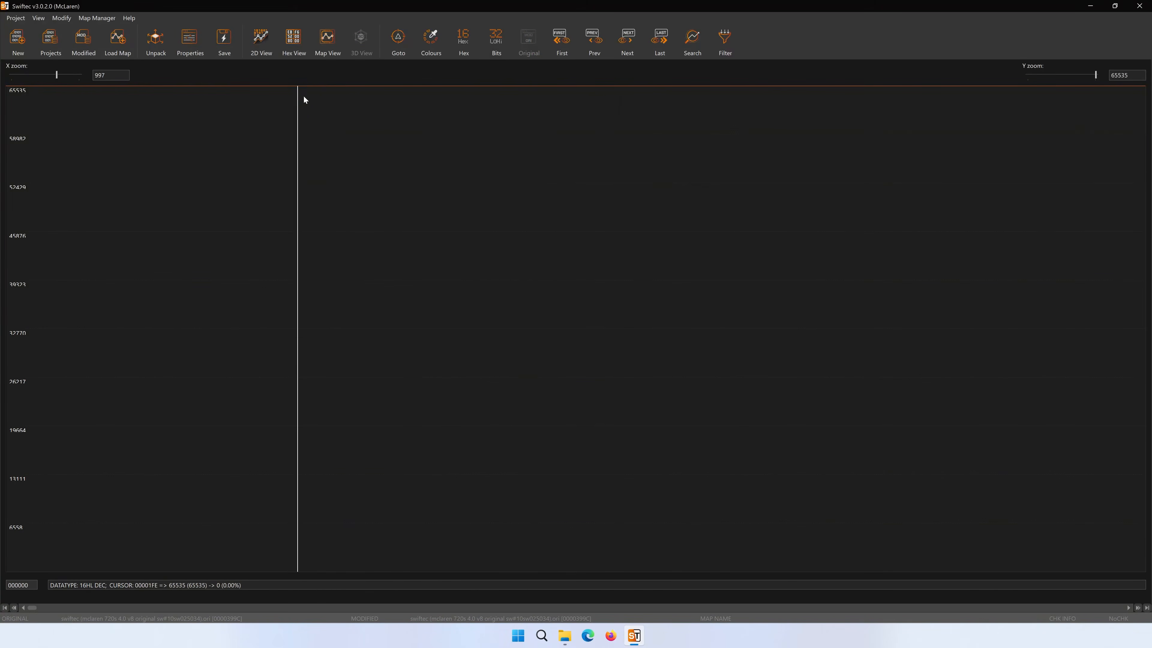
Load the map pack McLaren_720S_NM_10SW025034_399C.map into the McLaren 720S project.
click(329, 51)
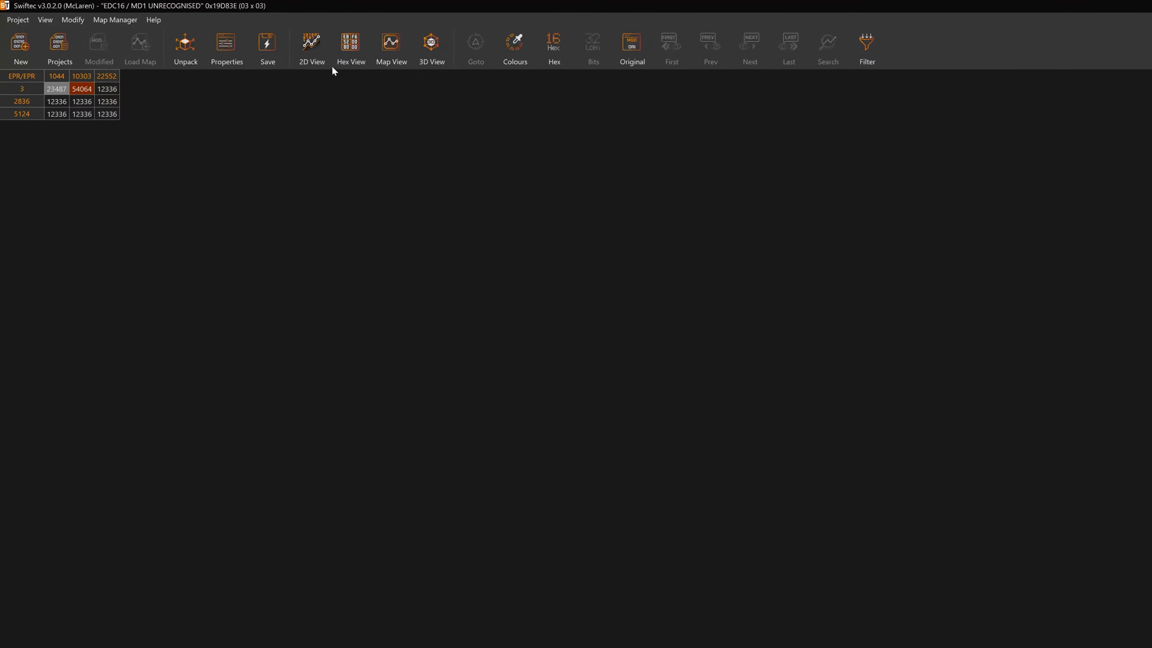
click(266, 50)
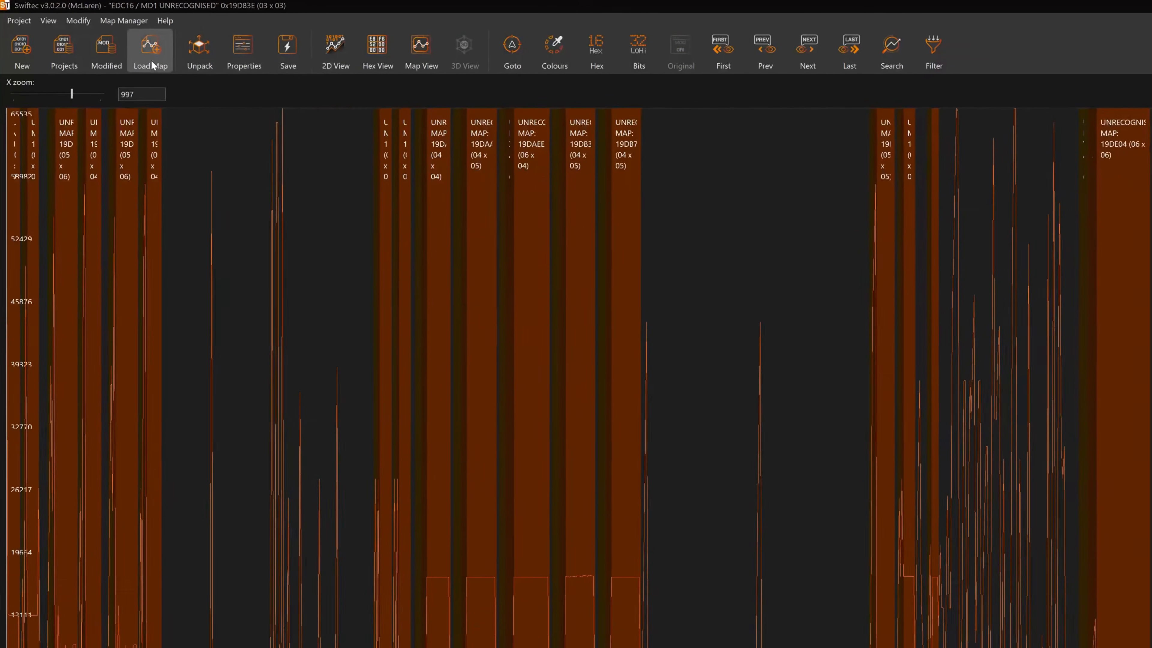
click(159, 67)
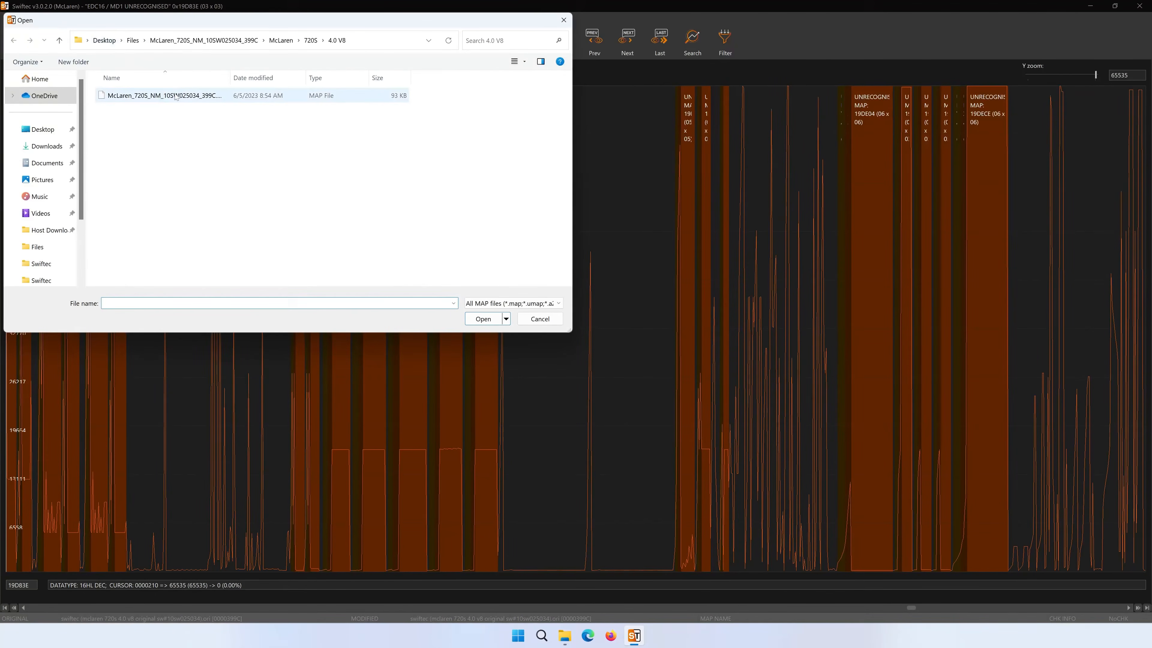
click(177, 97)
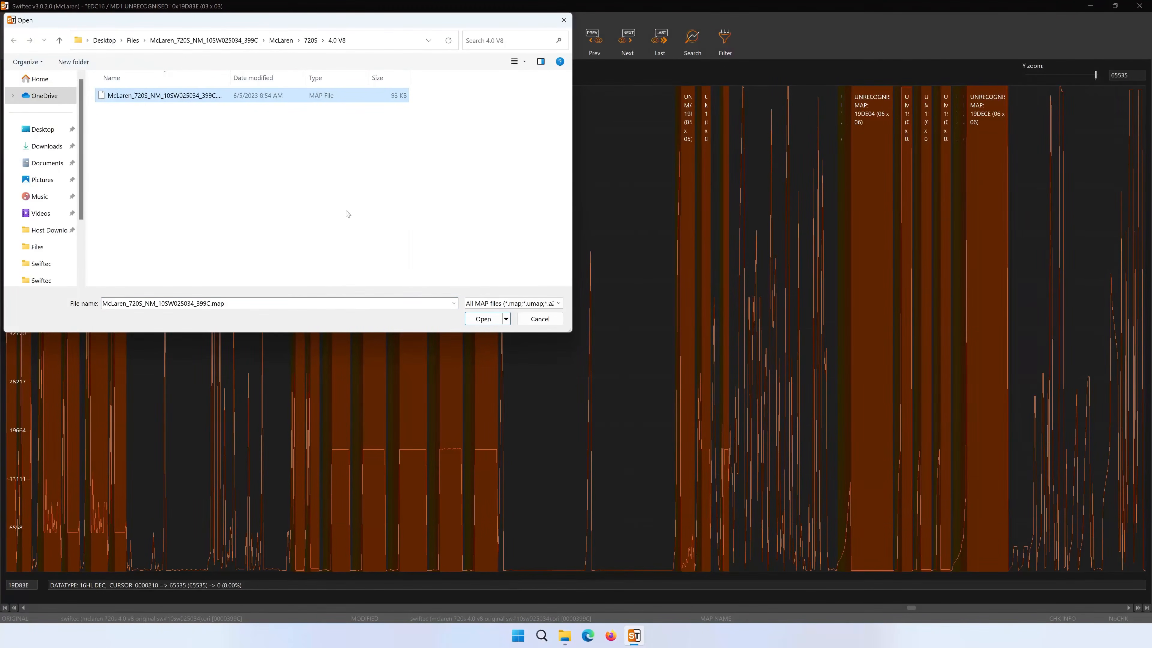
click(480, 322)
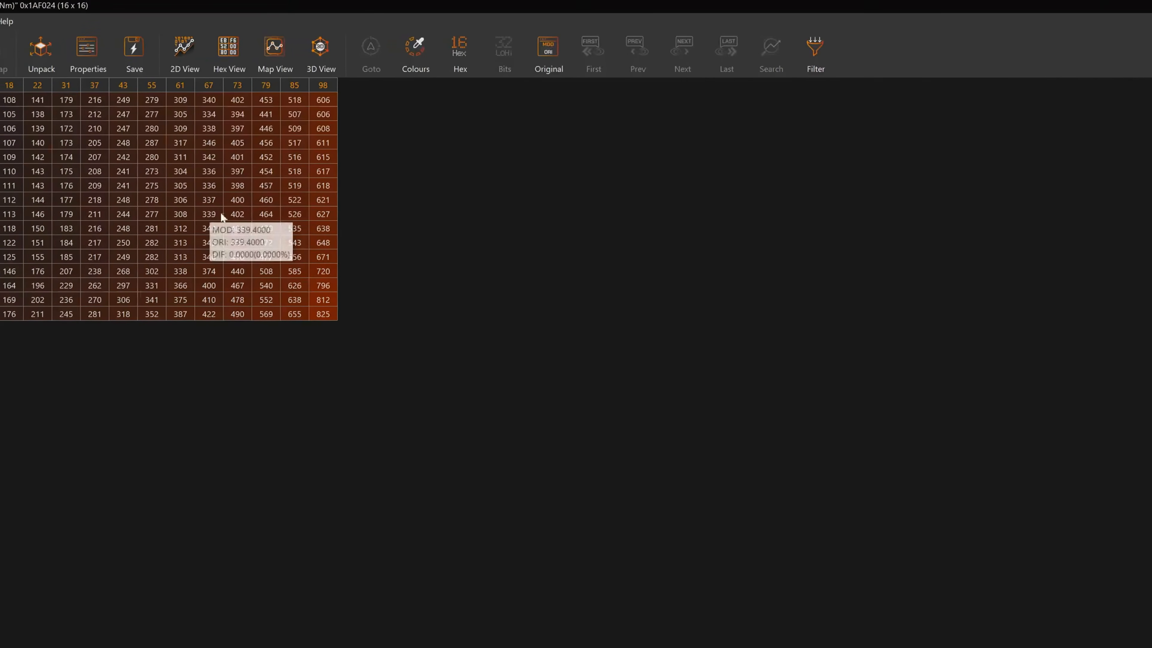
Add an absolute 100 Nm to every rpm row in the 98 accelerator column of Drivers Wish map 1AF024.
drag(492, 98, 495, 157)
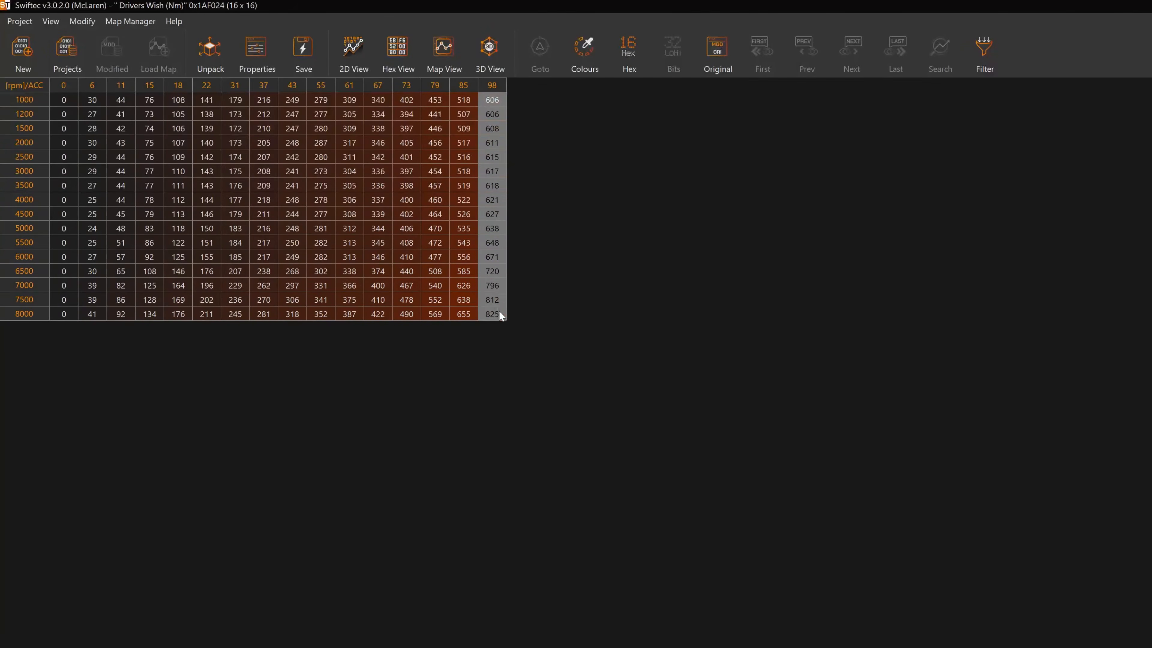
right_click(496, 259)
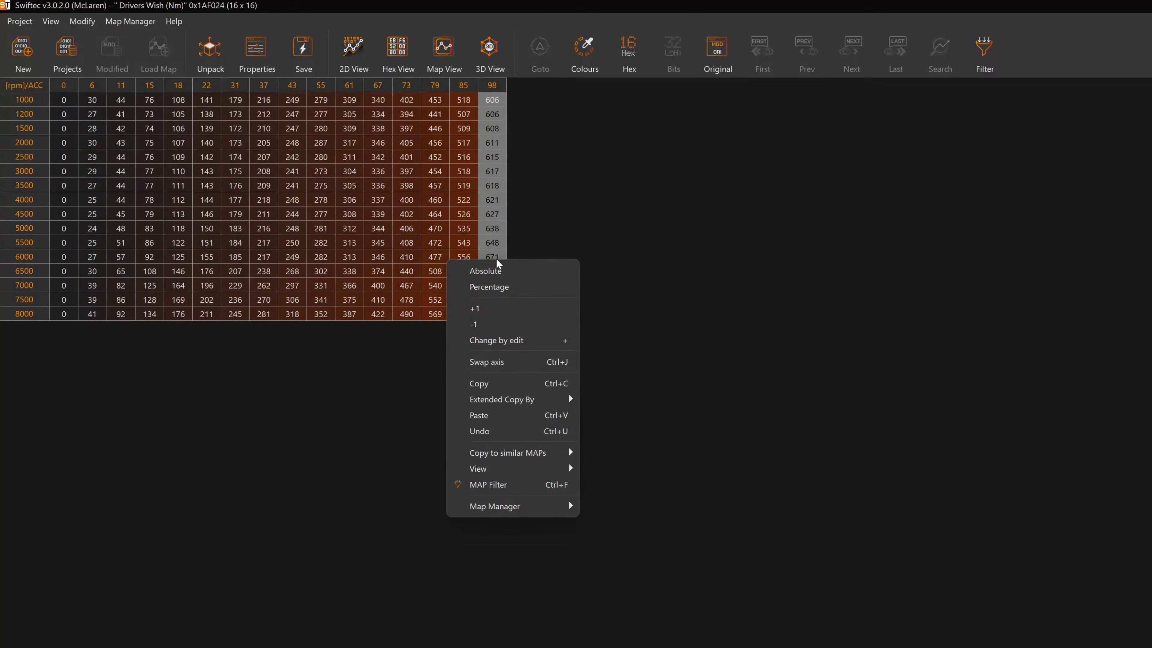
click(495, 270)
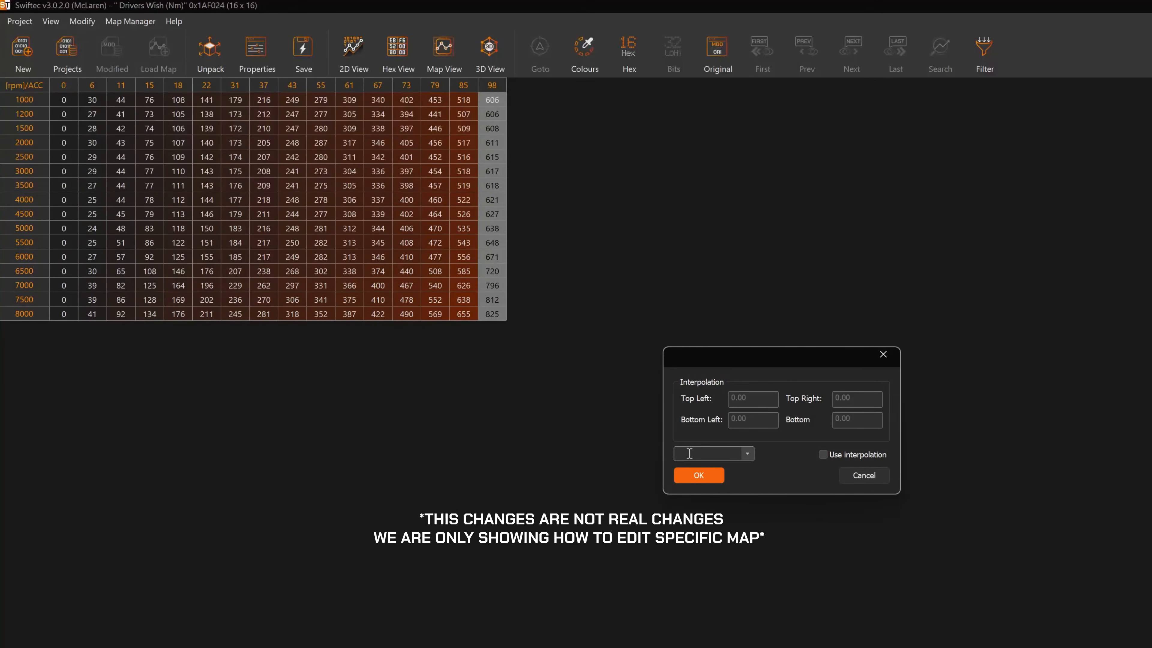
text(100)
click(698, 476)
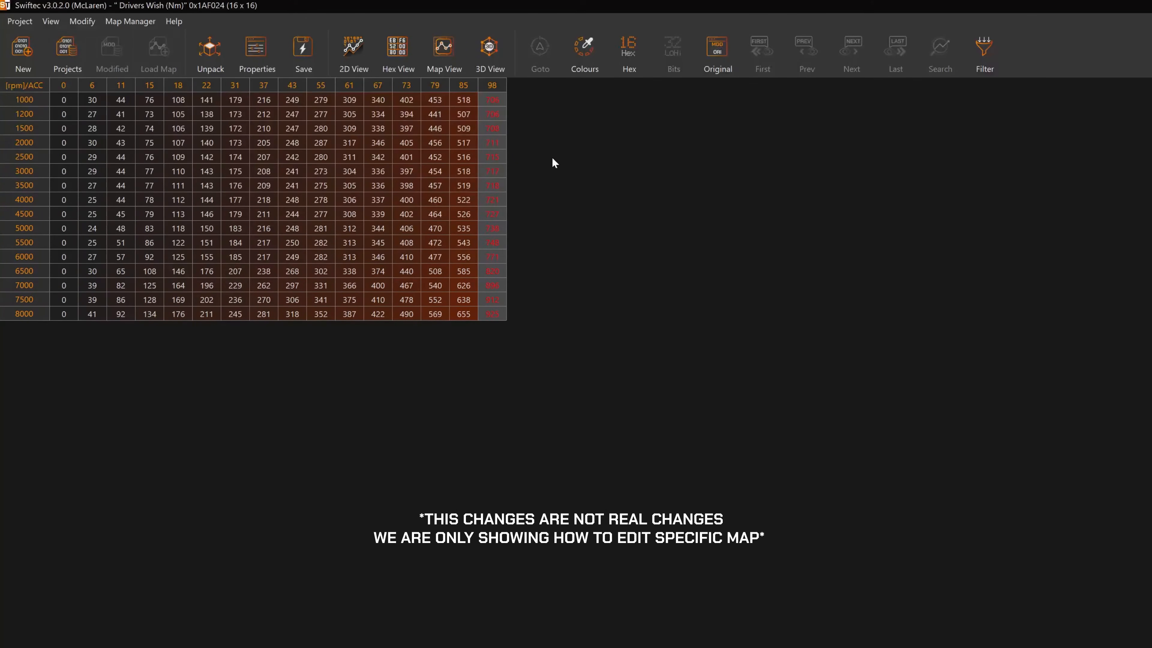
click(511, 114)
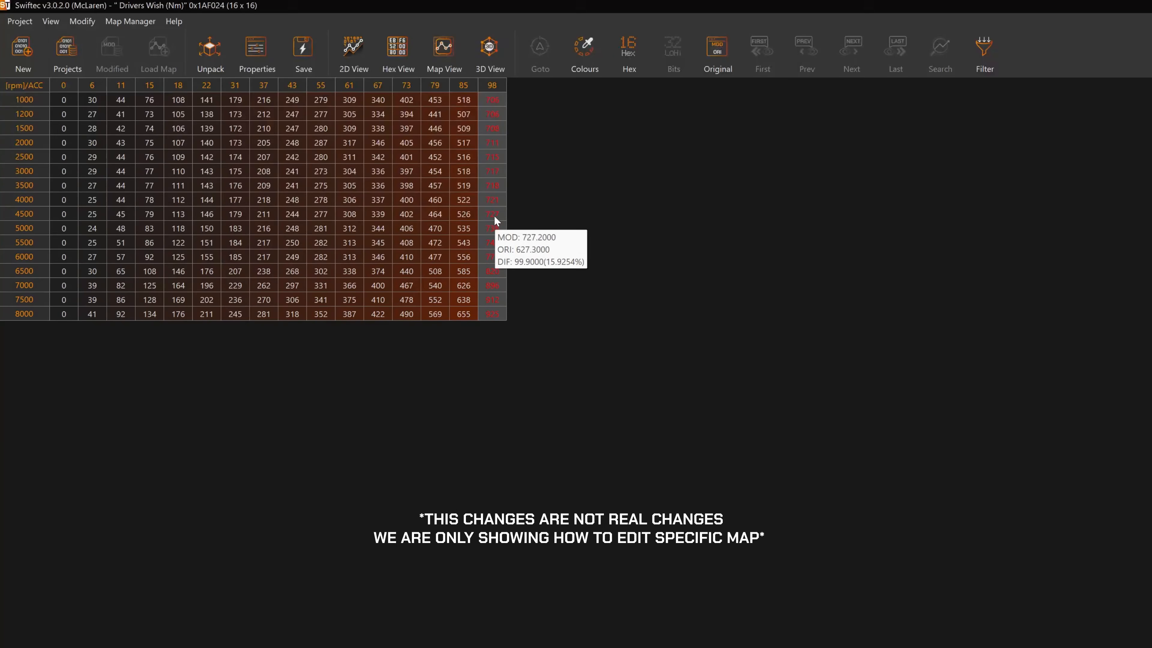
Copy the Drivers Wish change to all similar maps with the Normal option and check map 191F24 as a table and in 2D.
right_click(494, 204)
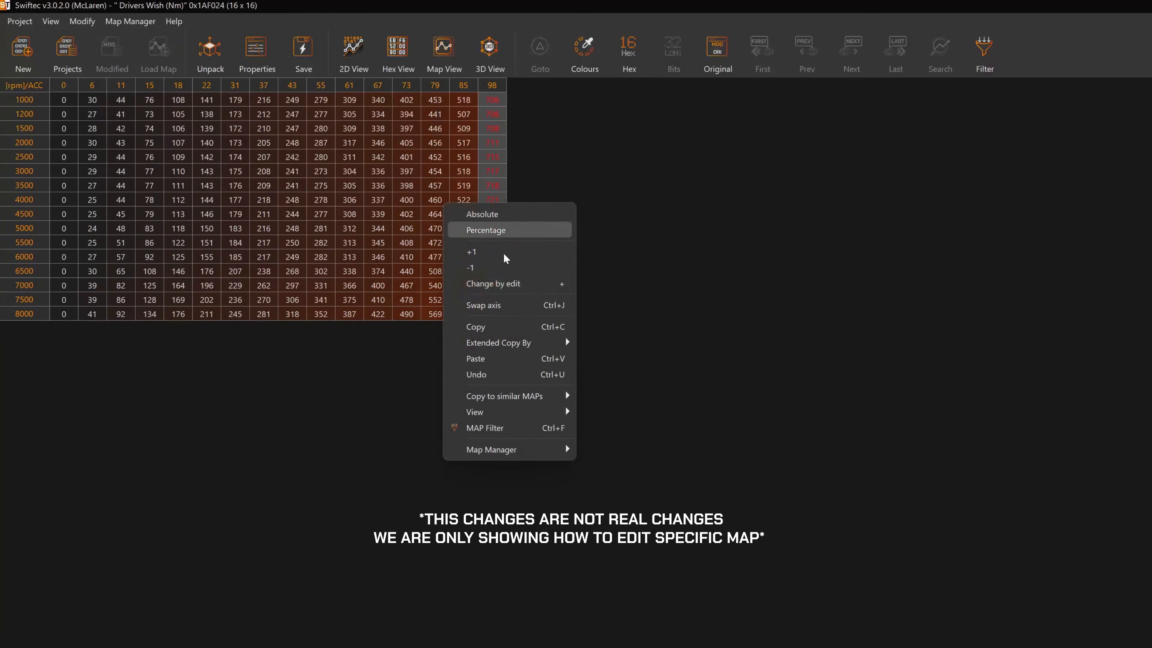
mouse_move(566, 395)
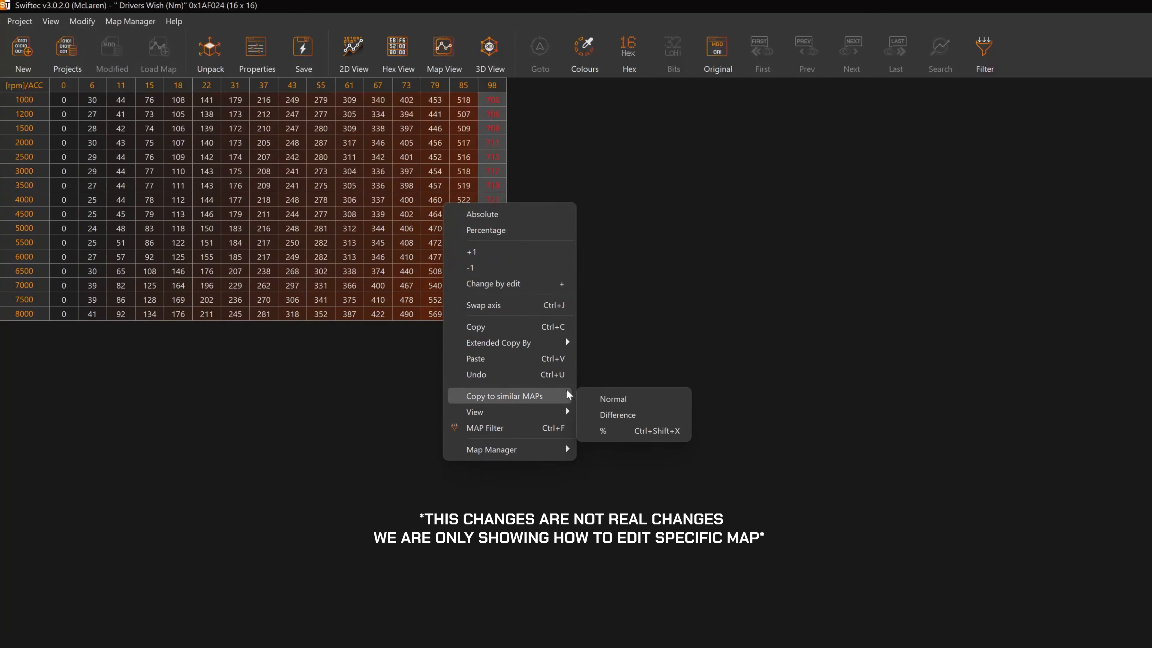
click(613, 399)
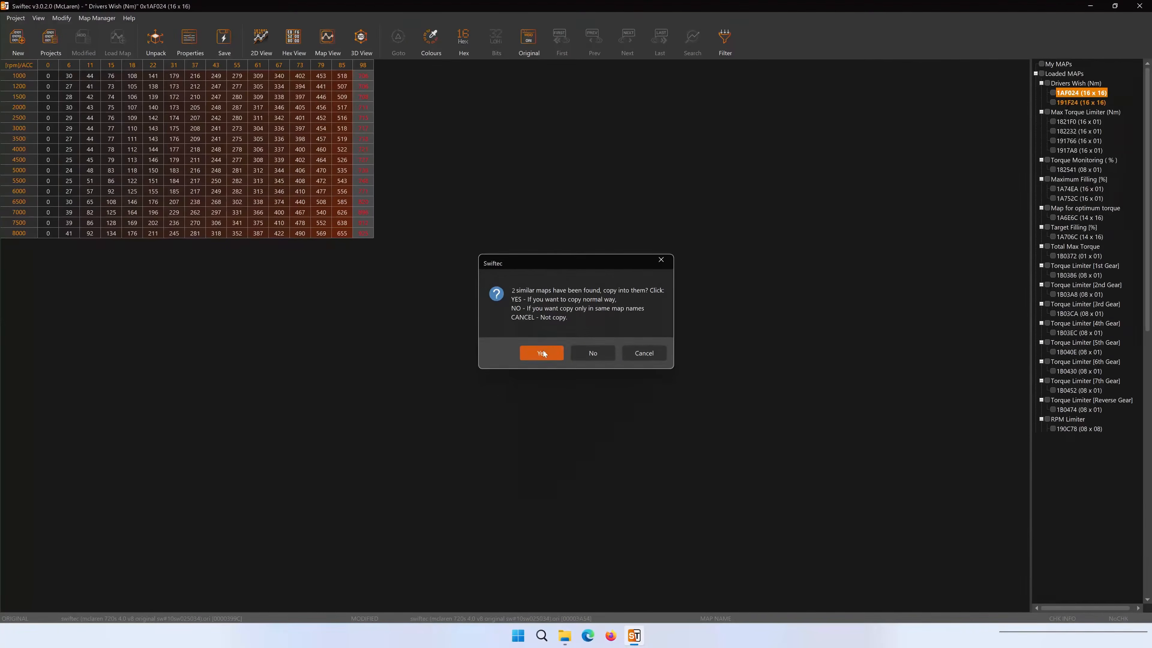
click(543, 353)
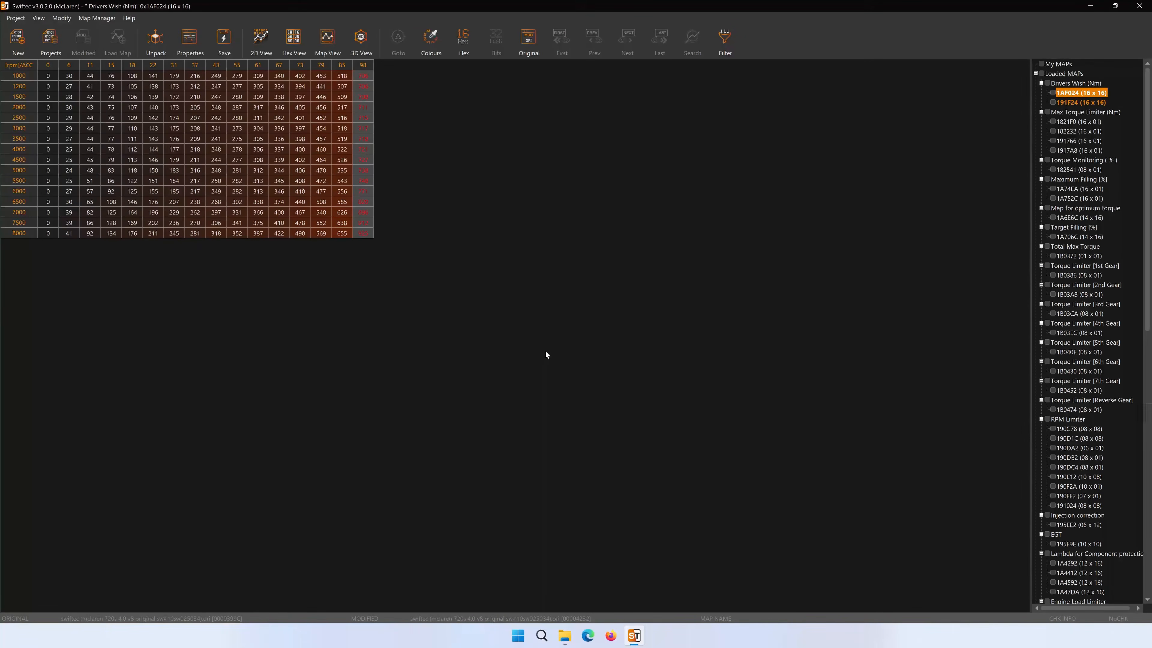
click(1079, 104)
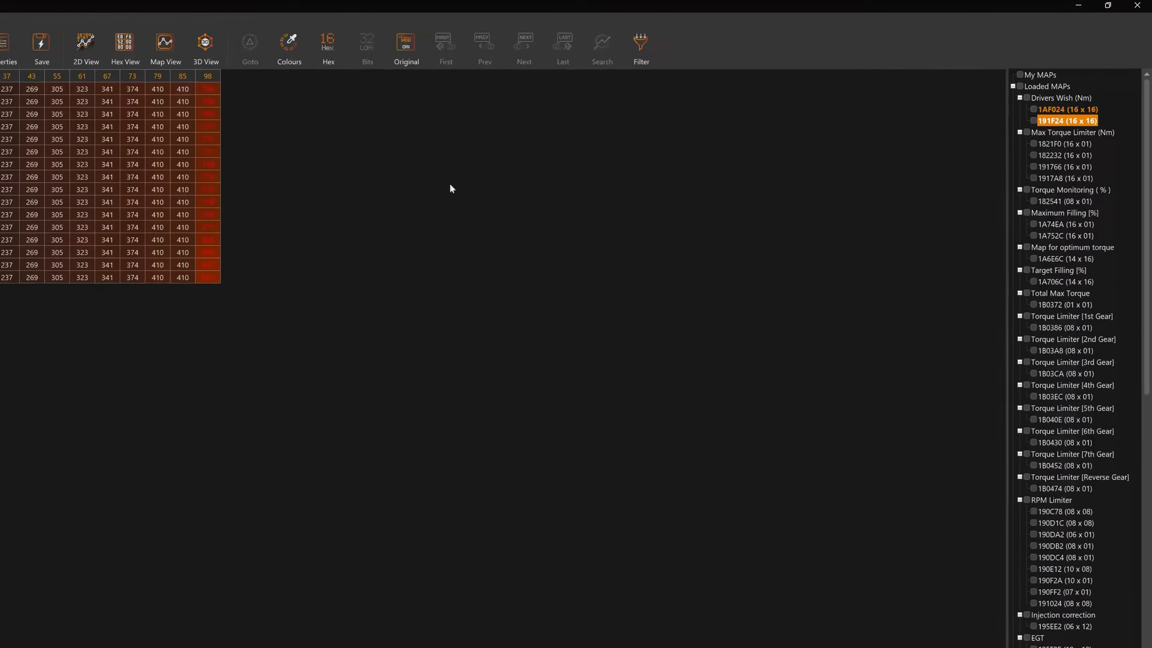
mouse_move(371, 97)
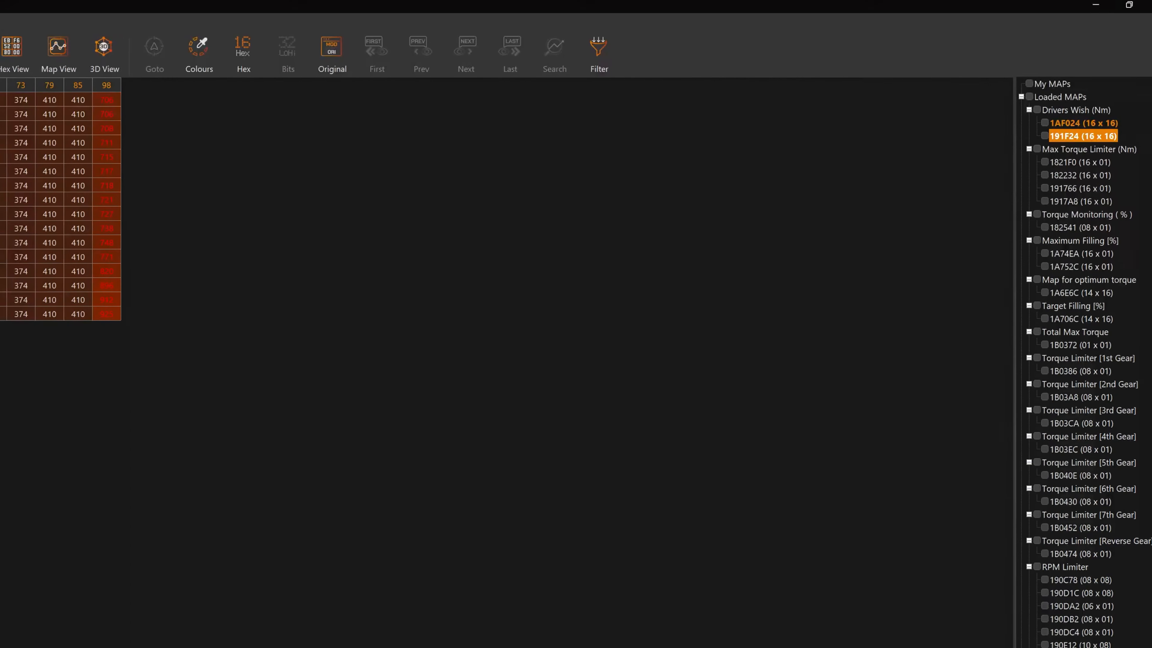
click(60, 66)
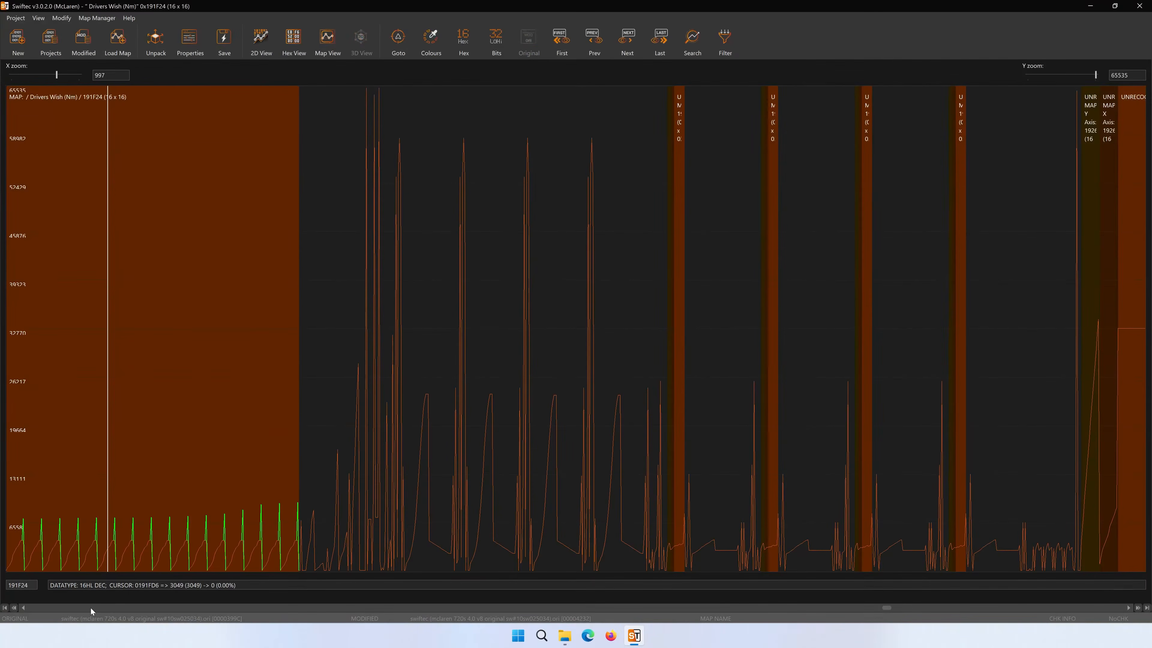
scroll(90, 607, left, 6)
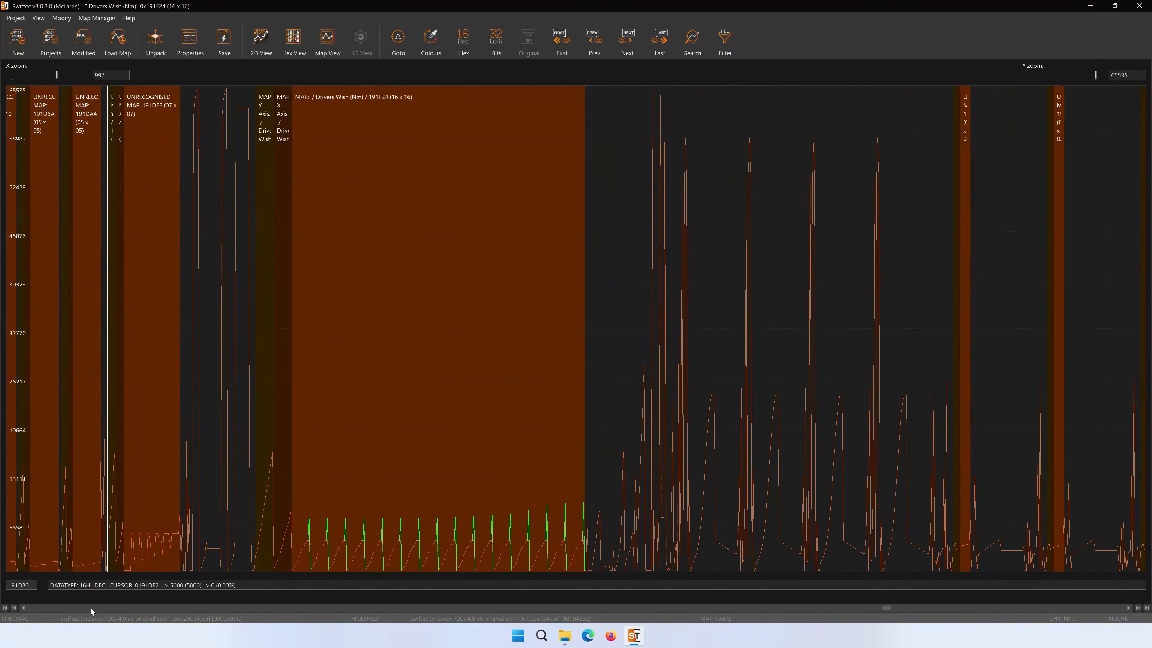
Set all cells of the 8 x 8 RPM Limiter map 190C78 to 8500.
click(330, 53)
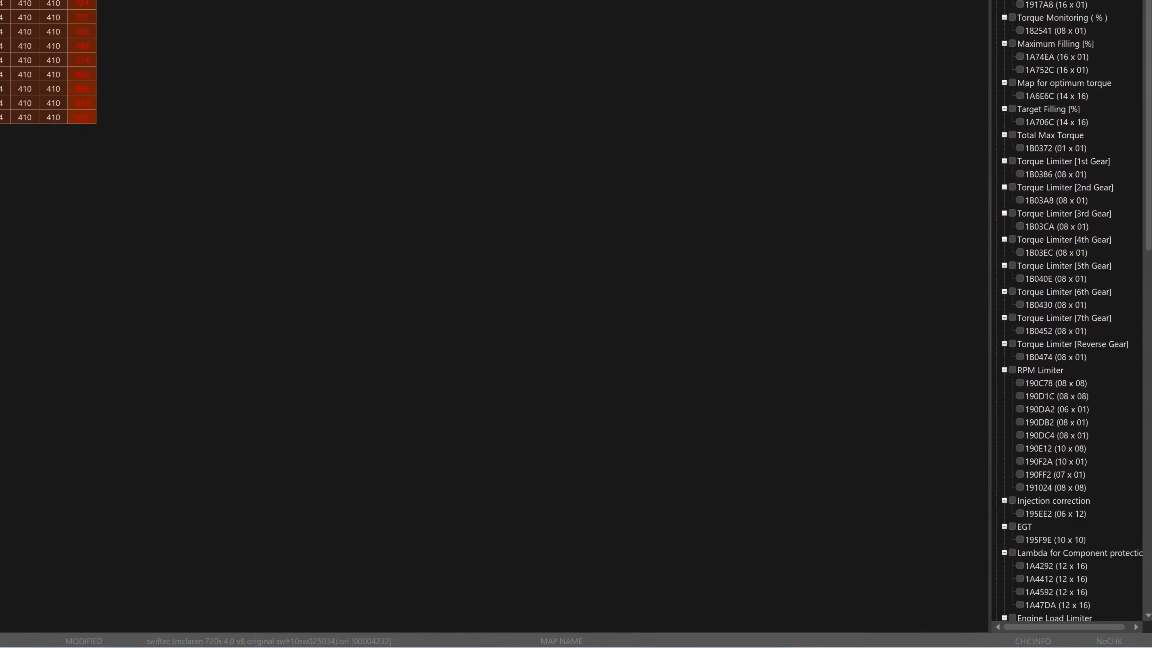
click(1059, 383)
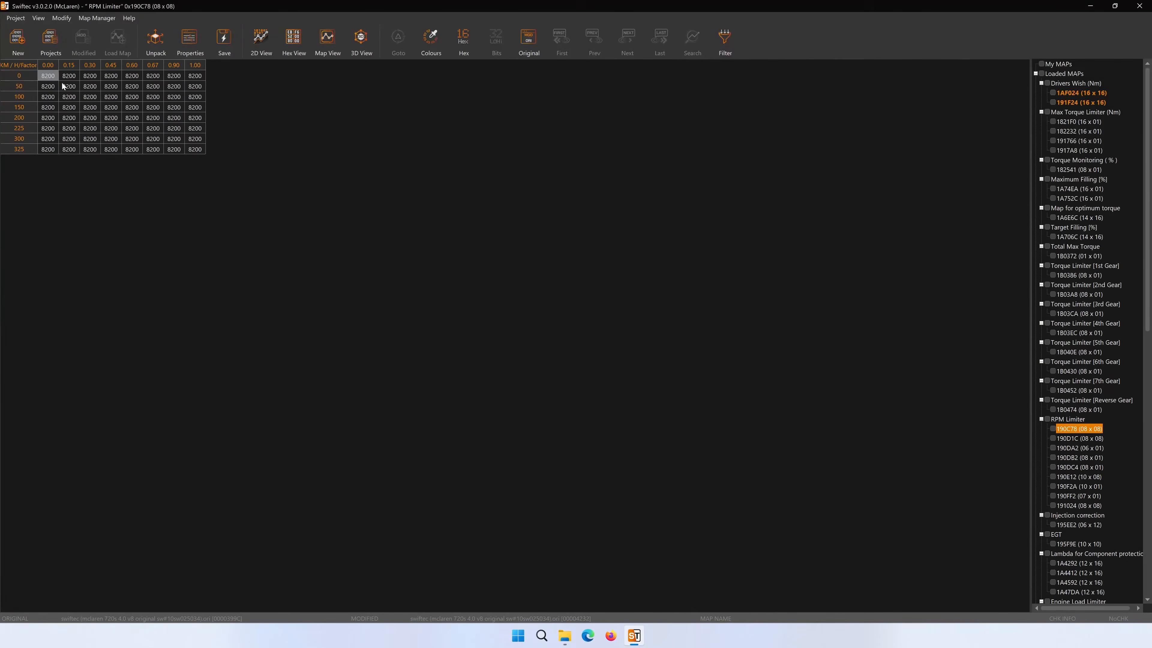
drag(50, 76, 197, 148)
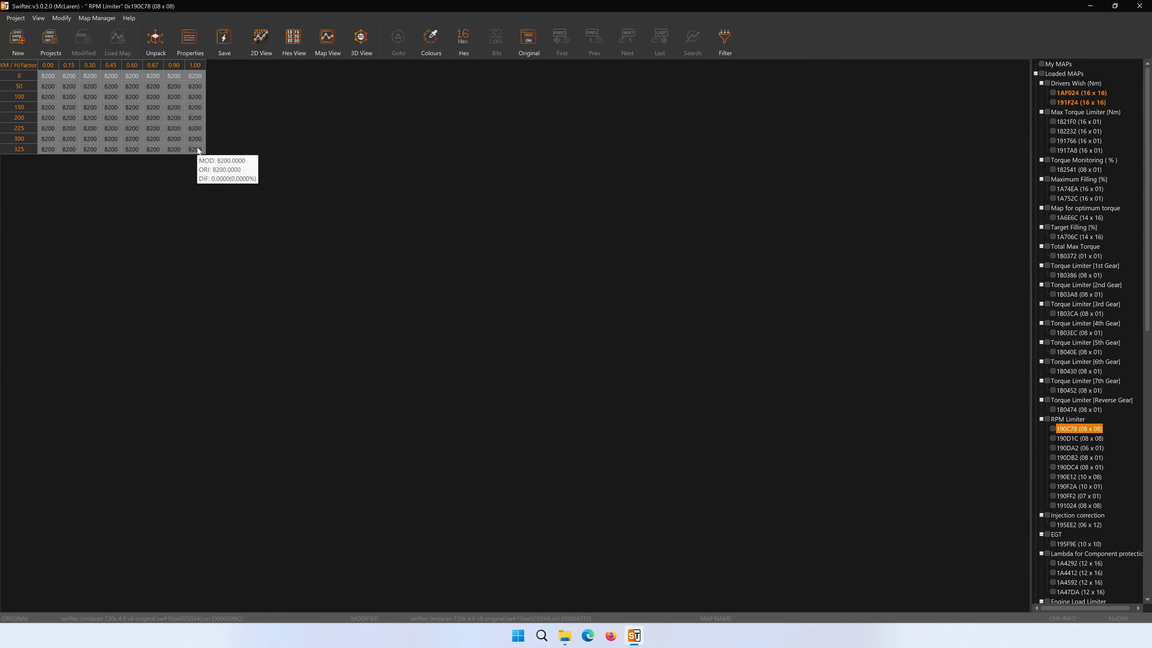
right_click(132, 105)
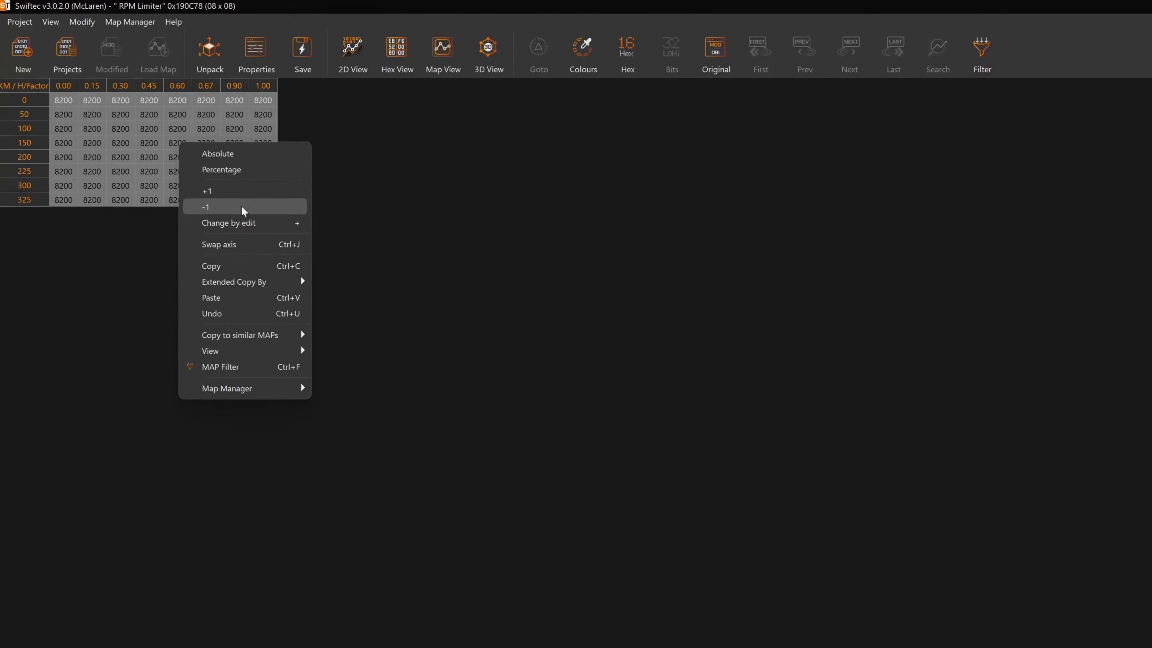
click(245, 222)
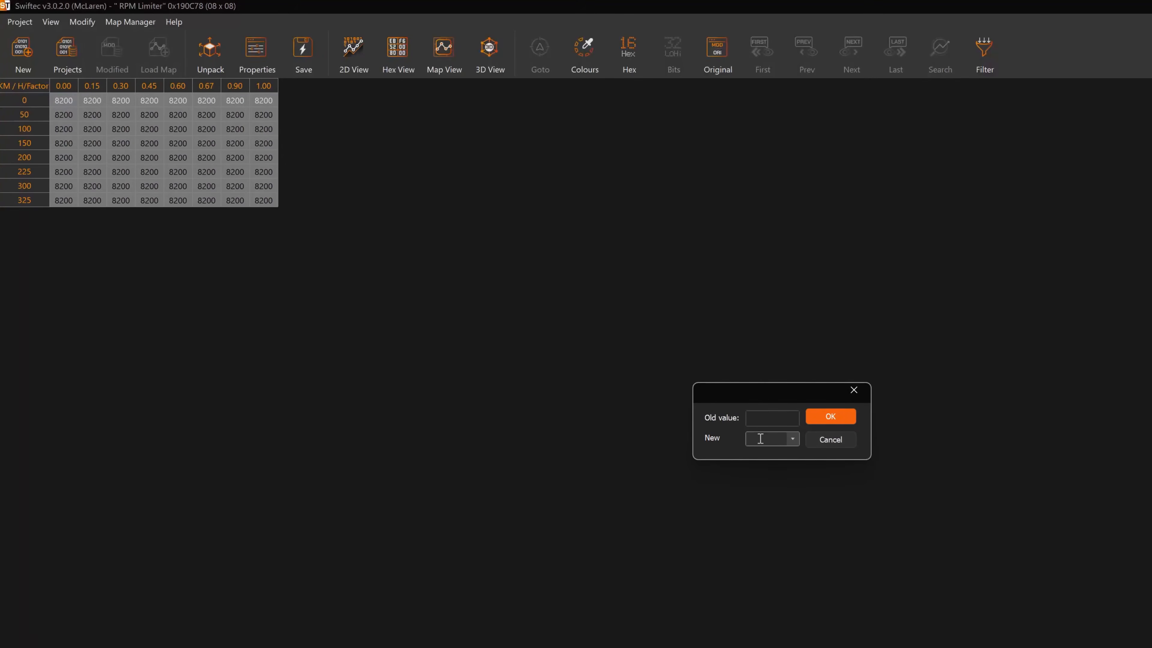
text(8500)
click(827, 417)
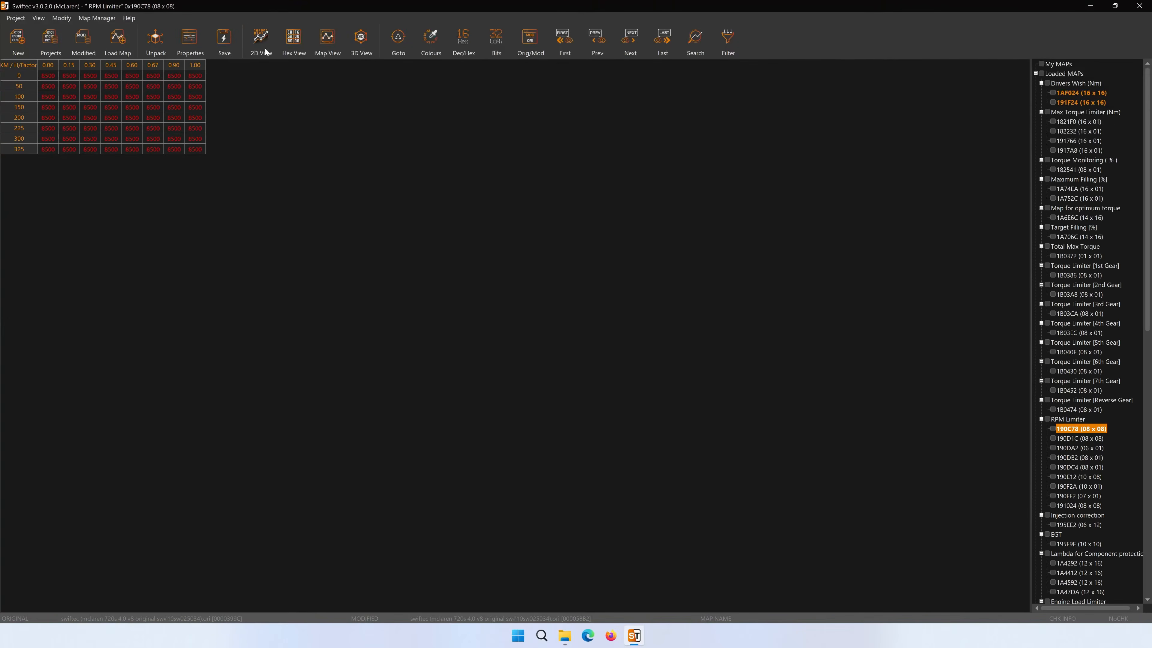
Set all cells of the neighbouring RPM Limiter map 190D1C to 8500 and compare both limiter maps in 2D.
click(264, 49)
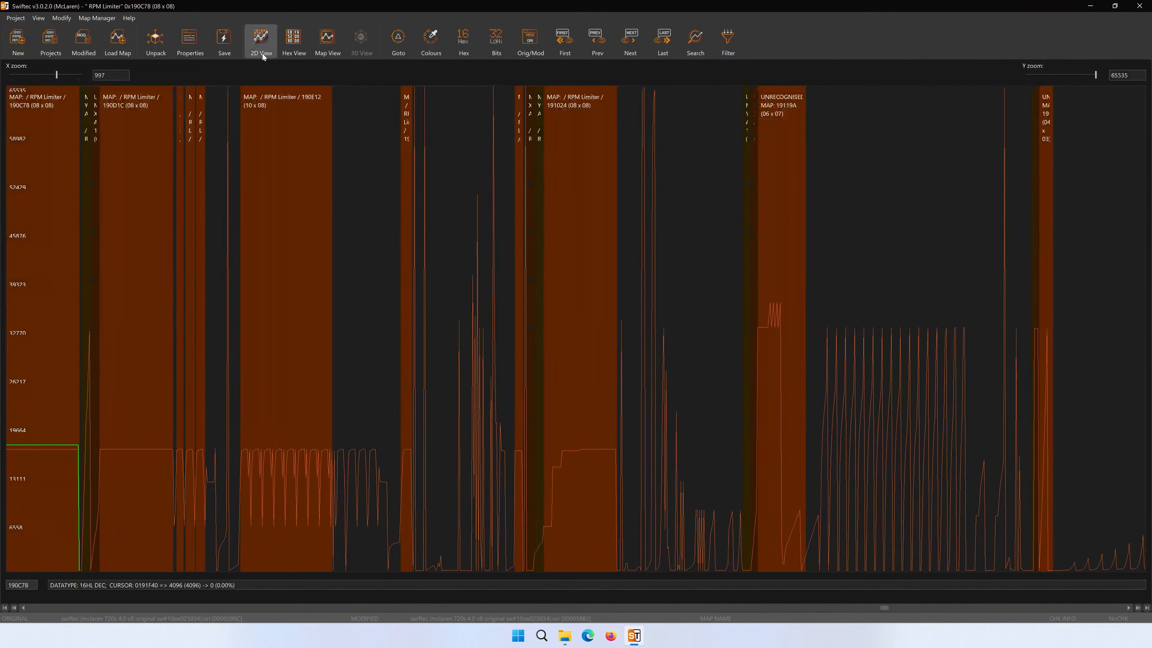
click(64, 607)
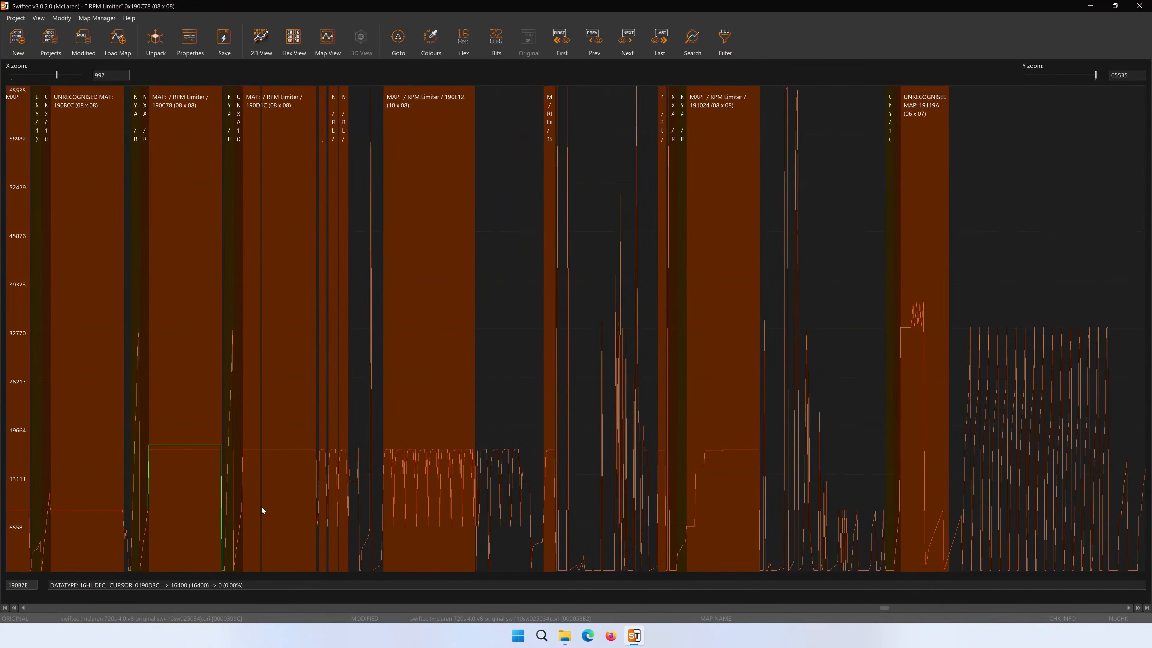
double_click(266, 498)
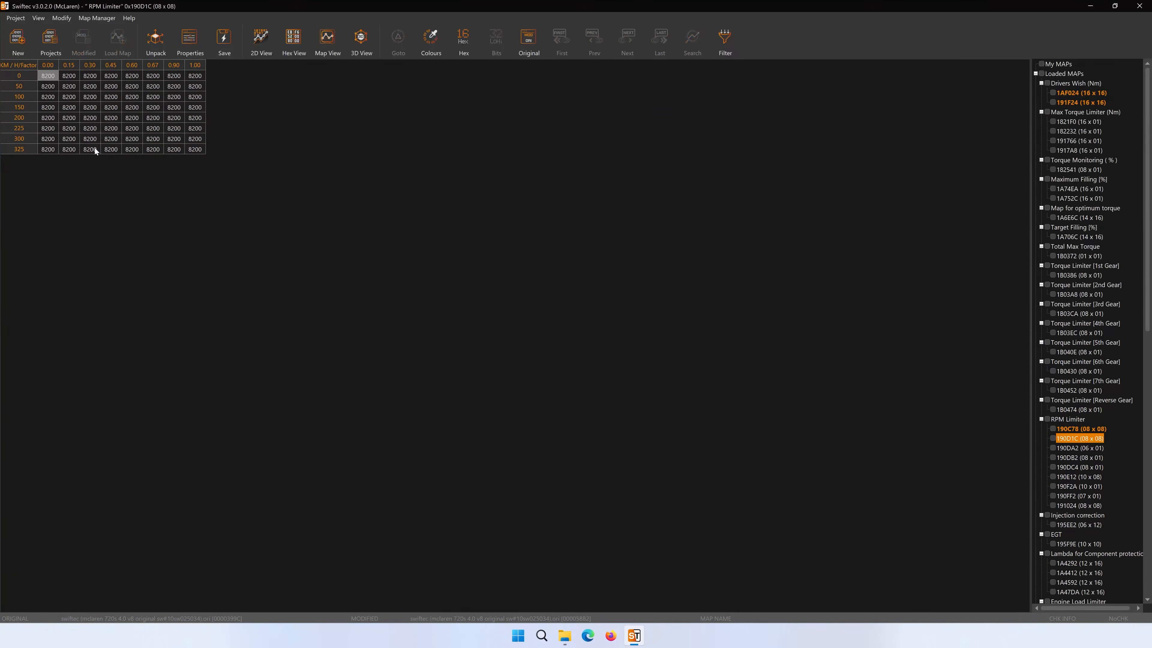
drag(51, 77, 197, 150)
right_click(167, 112)
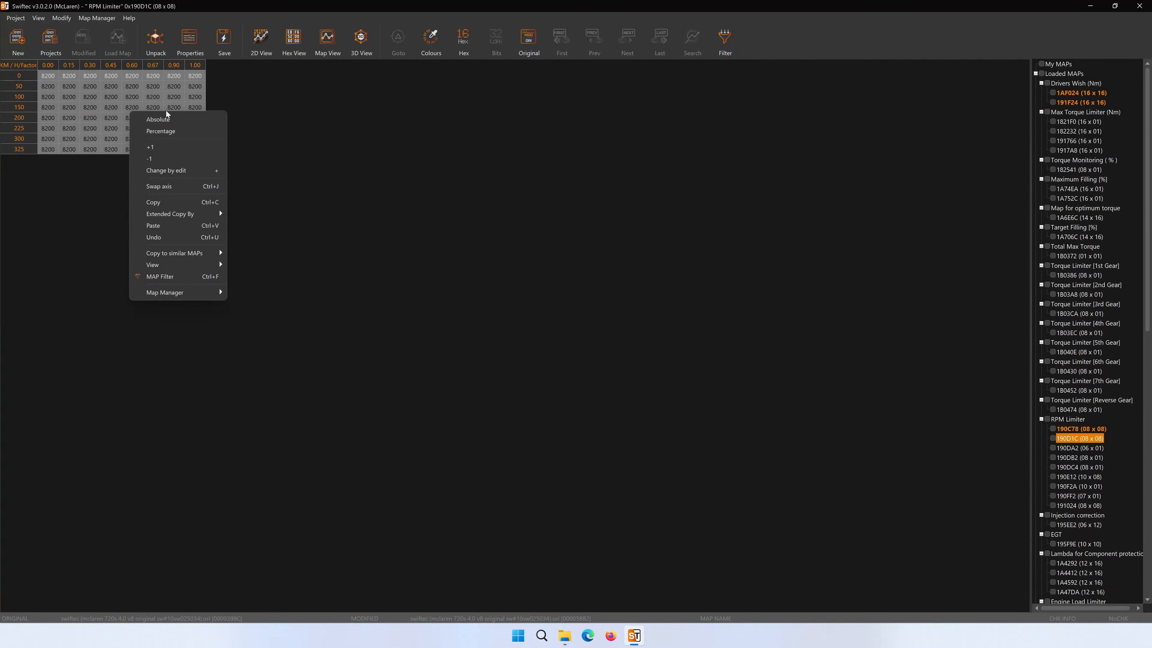
click(181, 170)
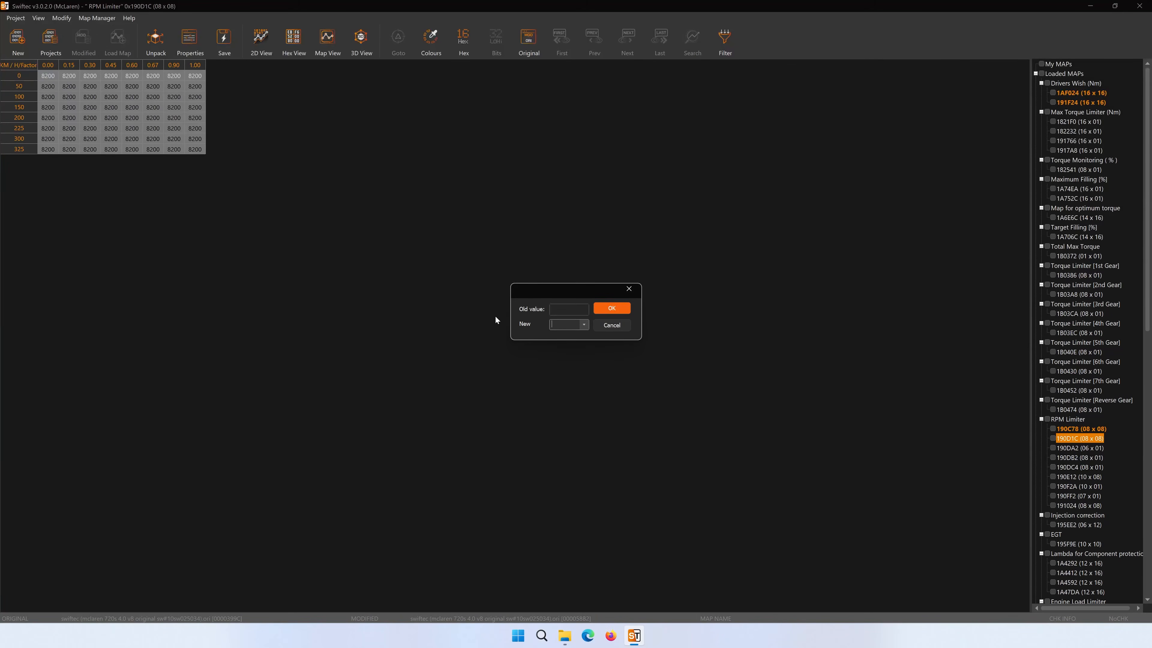
text(8500)
click(608, 310)
click(619, 320)
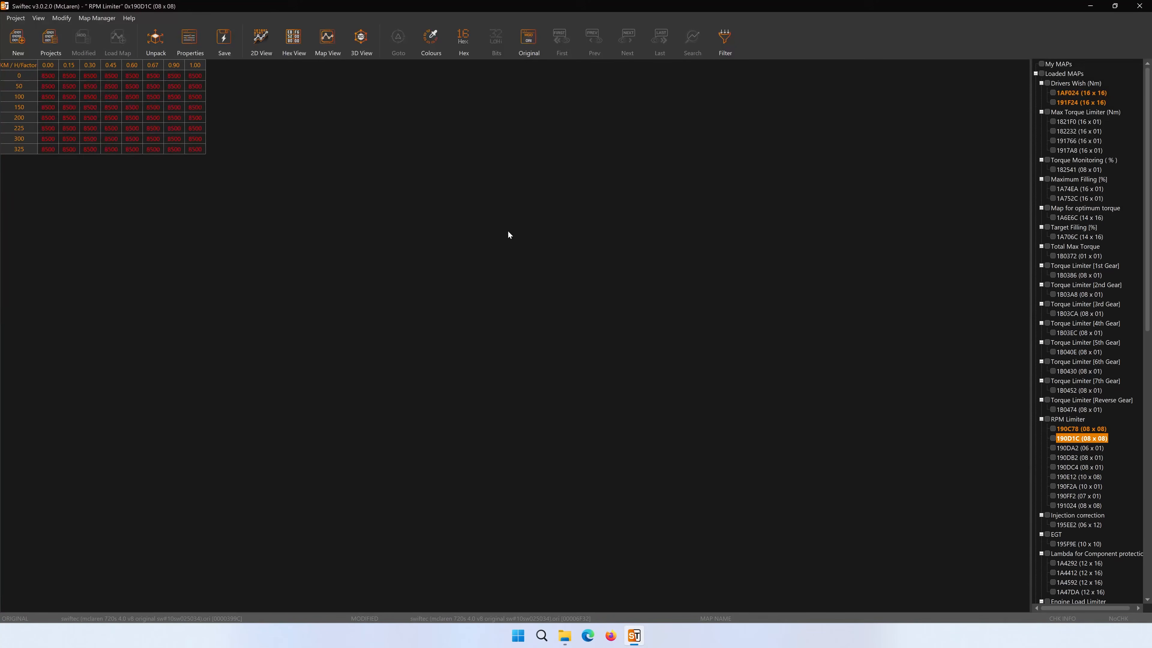
click(267, 54)
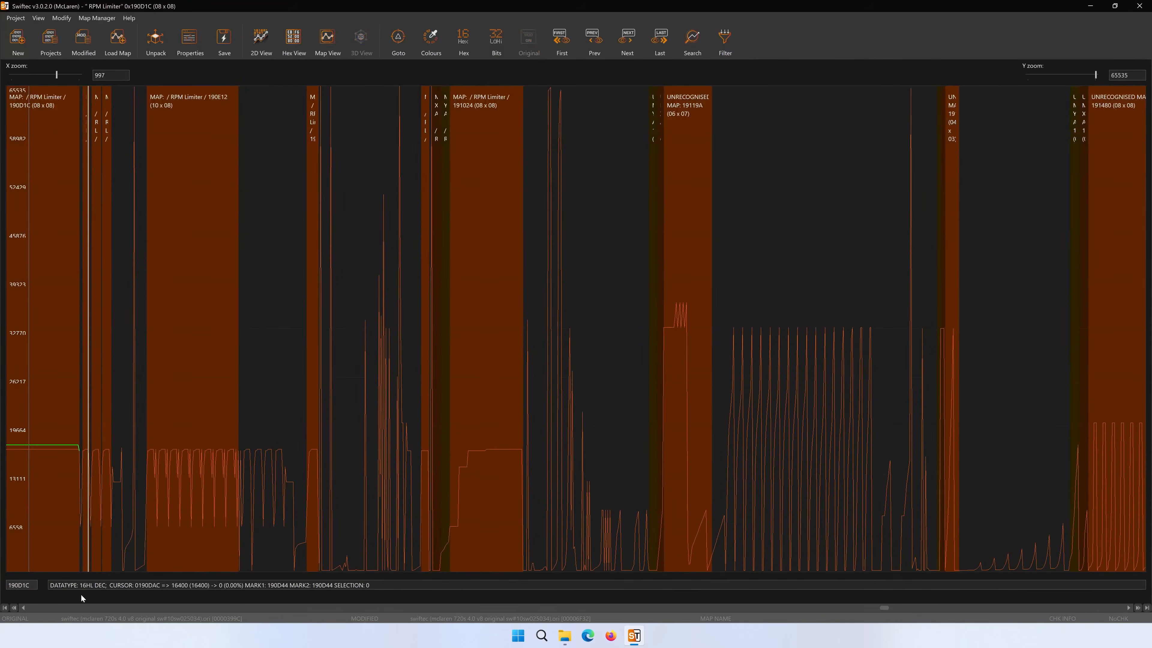
click(77, 608)
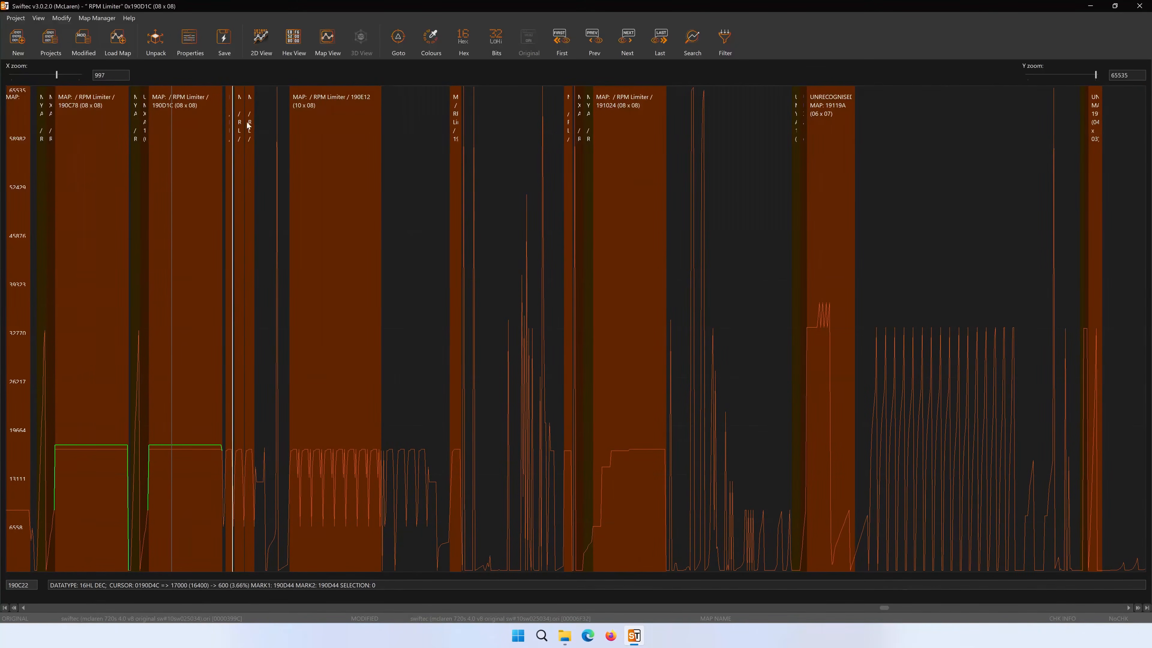
Raise Target Filling map 1A706C from 2707 to 6920 rpm, columns 70 to 100, by interpolated percentages: 10 at both left corners, 5 at both right corners.
click(329, 52)
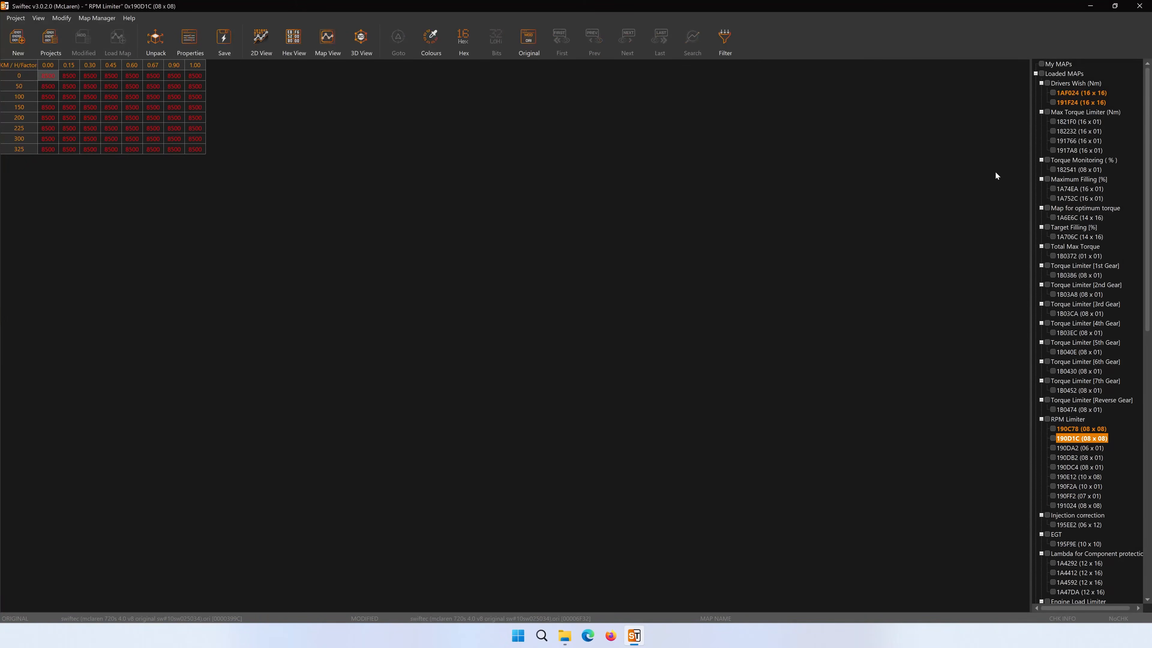
click(1068, 236)
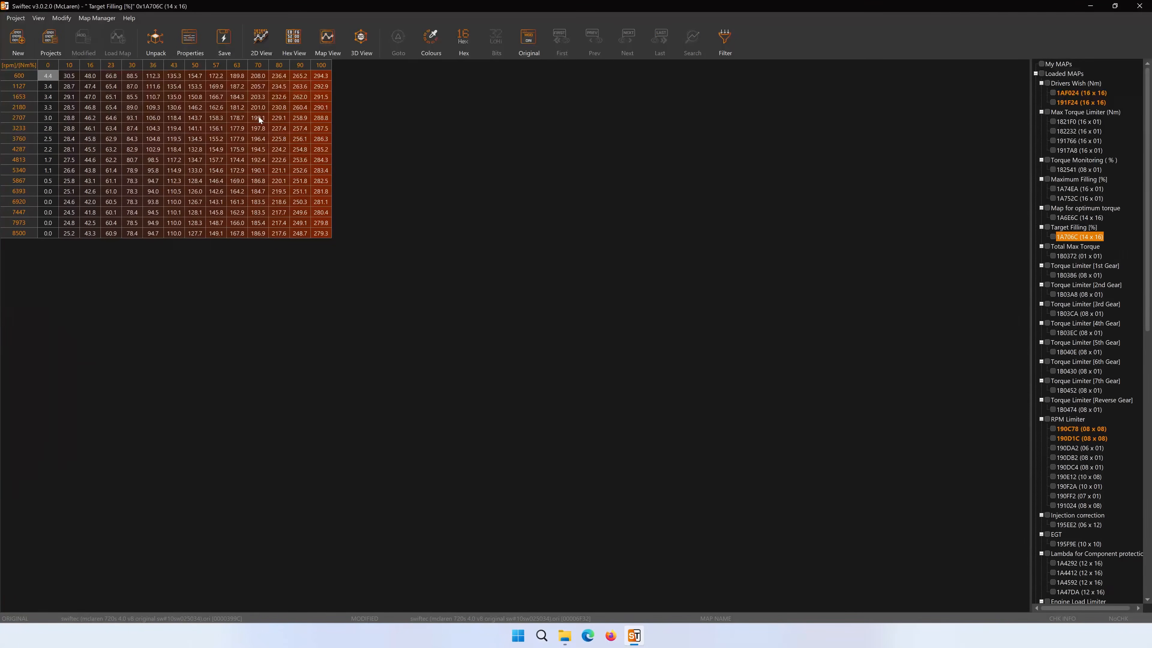
drag(259, 116, 320, 201)
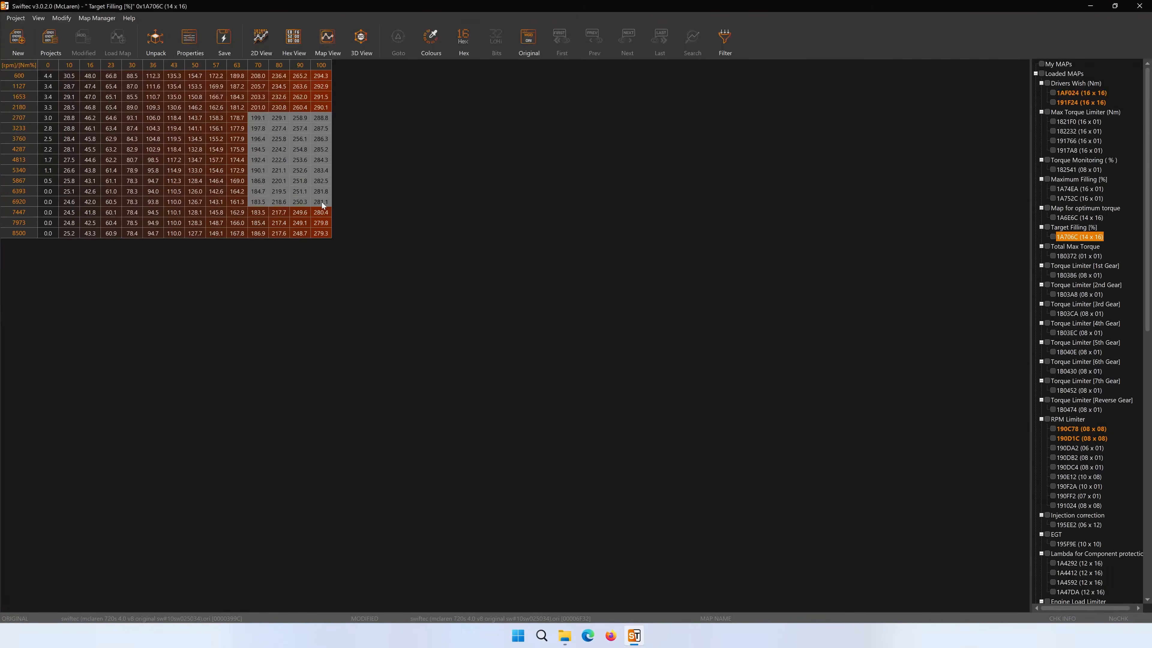
right_click(252, 150)
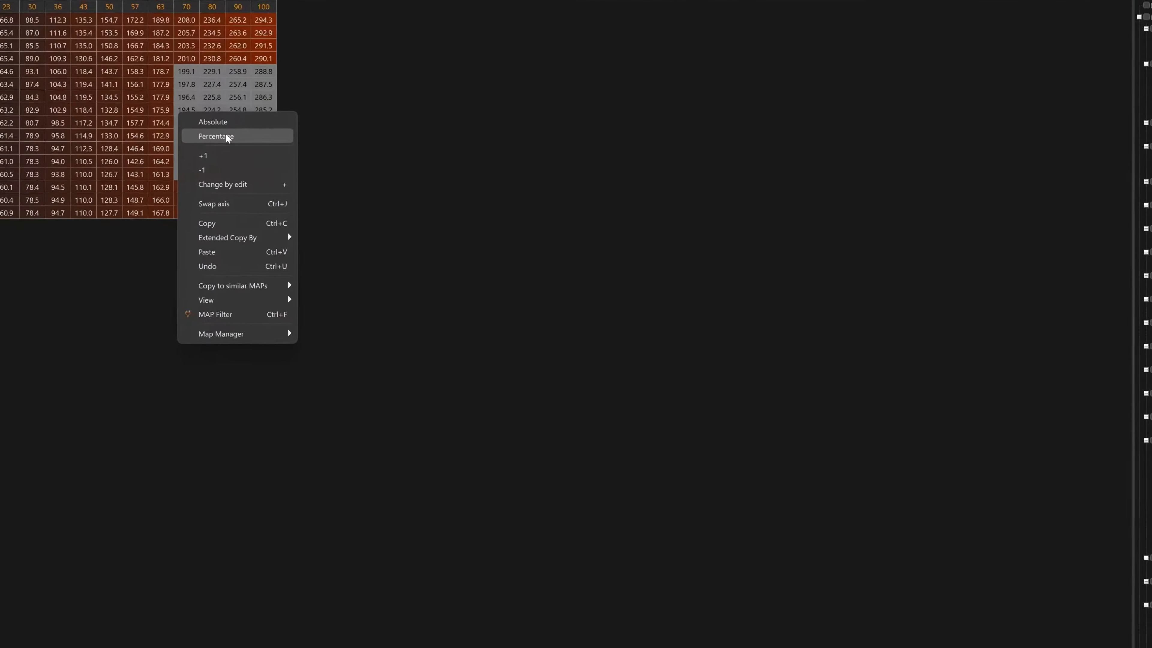
click(228, 137)
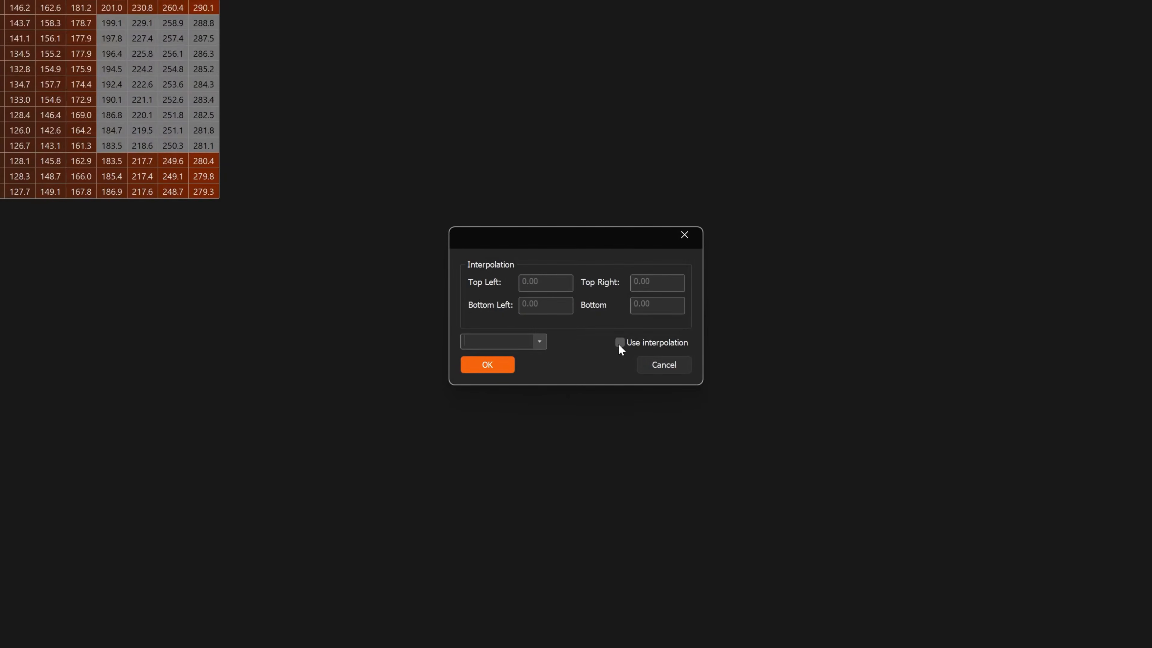
click(620, 343)
text(10)
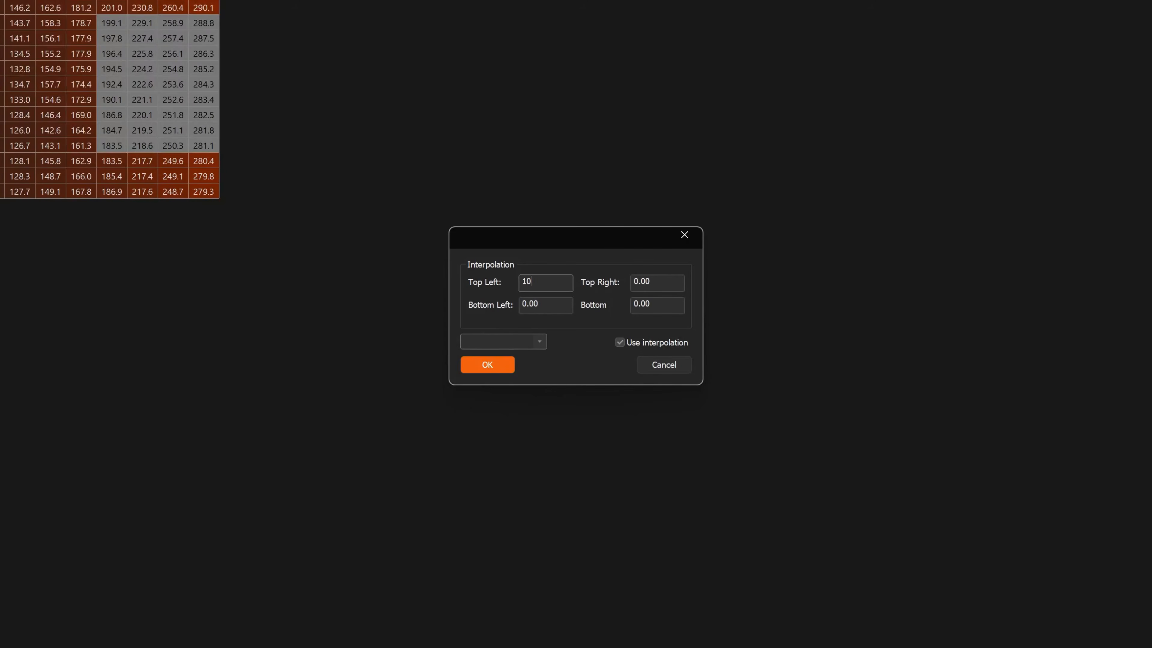
key(Tab)
text(5)
key(Tab)
text(10)
key(Tab)
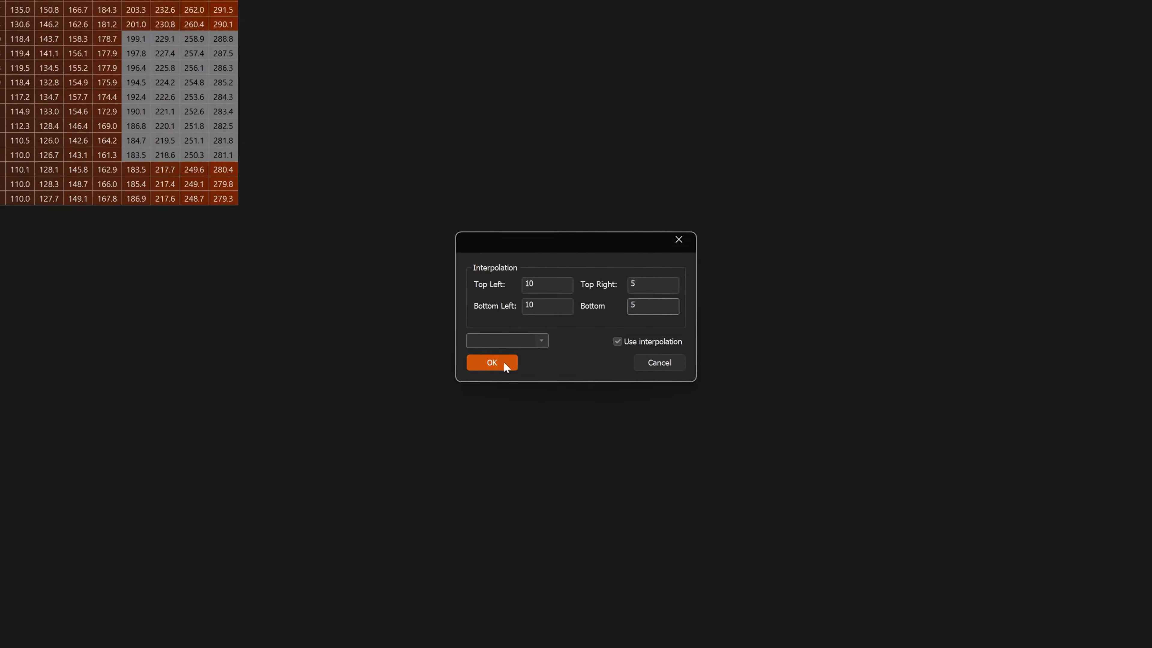
click(503, 363)
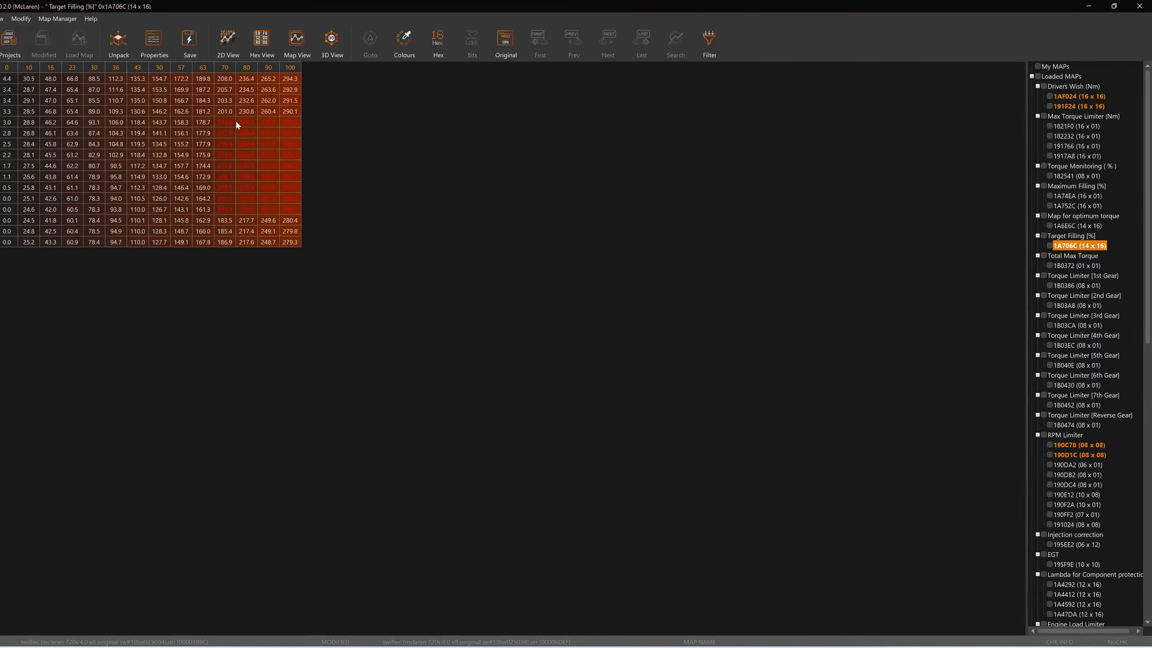
Inspect the modified Target Filling map 1A706C in the 2D view and as a 3D surface.
mouse_move(323, 118)
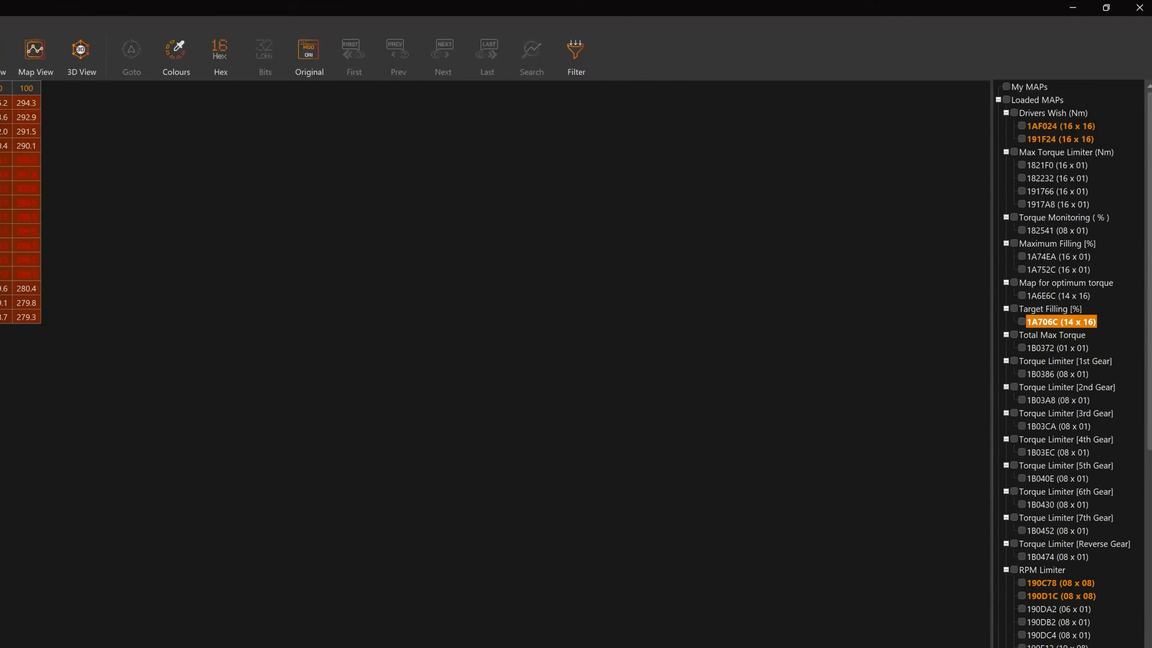
click(95, 607)
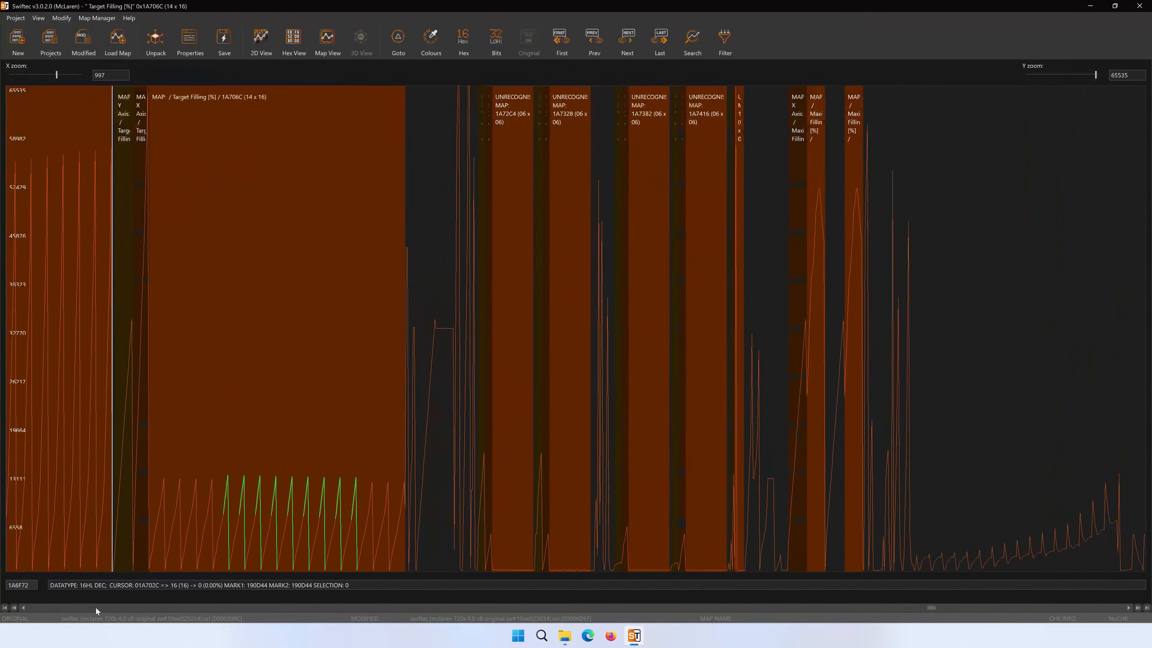
click(321, 165)
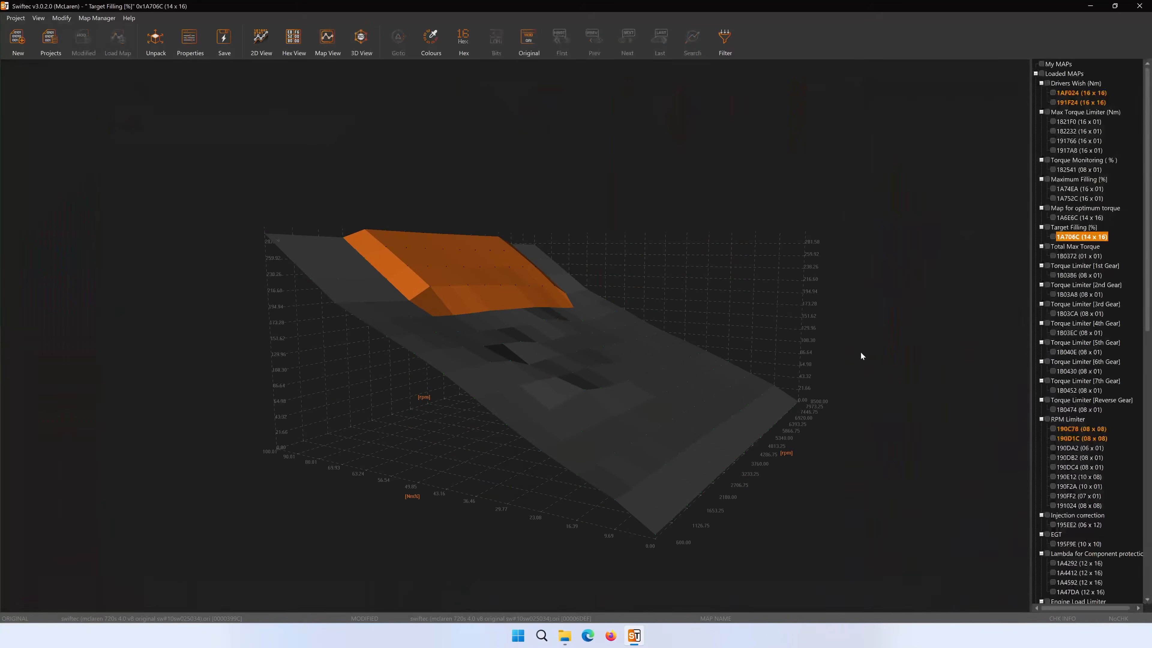